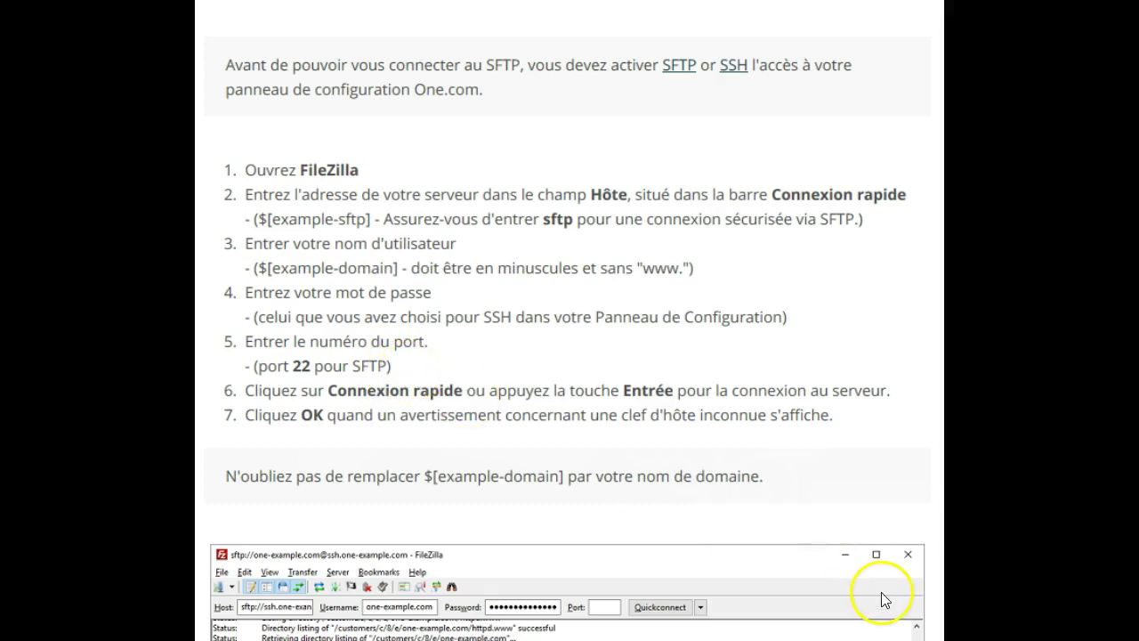
# Step: Scroll the One.com help page to the steps for connecting with FileZilla
pyautogui.scroll(-5, 737, 420)
pyautogui.scroll(-2, 737, 421)
pyautogui.scroll(1, 738, 428)
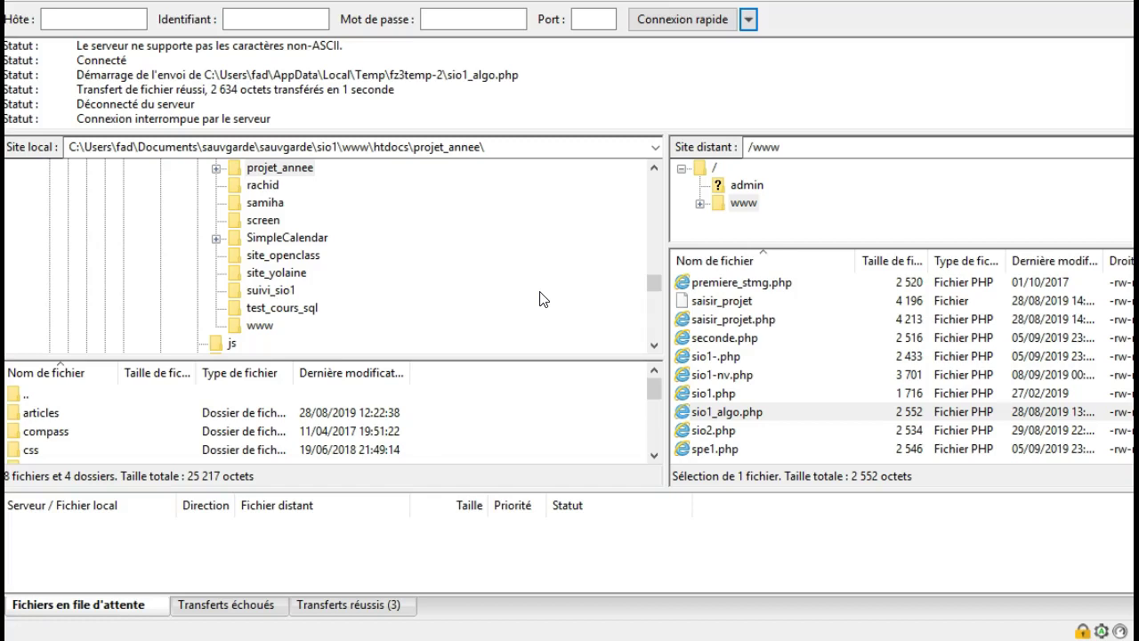
# Step: Enter host ftp-maths.alwaysdata.net, the account login and the password in the Quickconnect bar
pyautogui.click(114, 20)
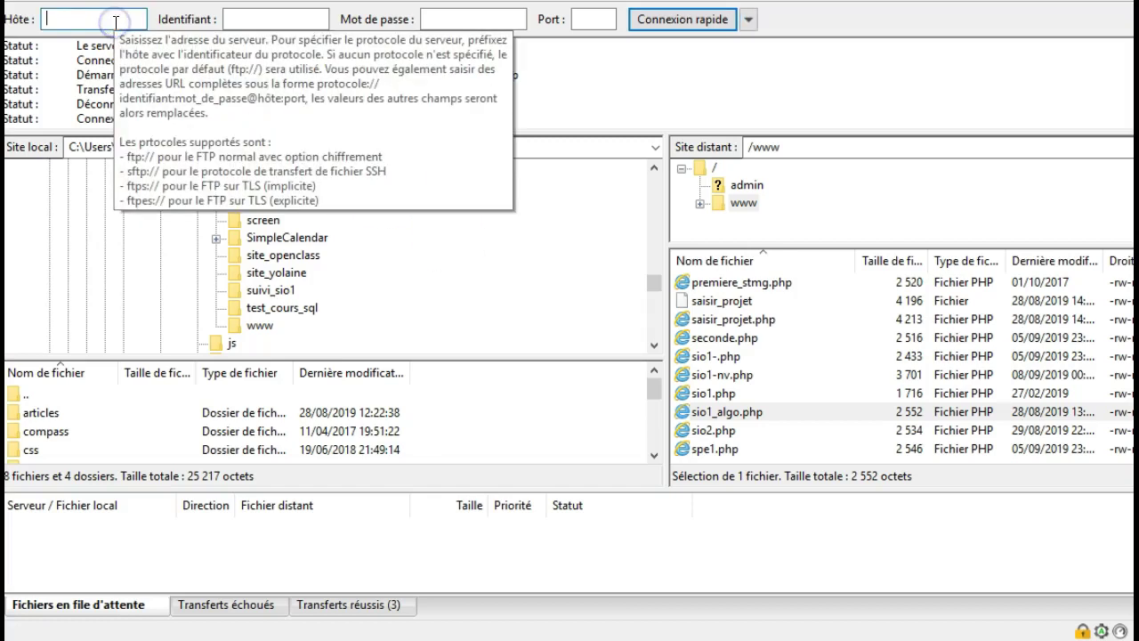
pyautogui.write('ftp-')
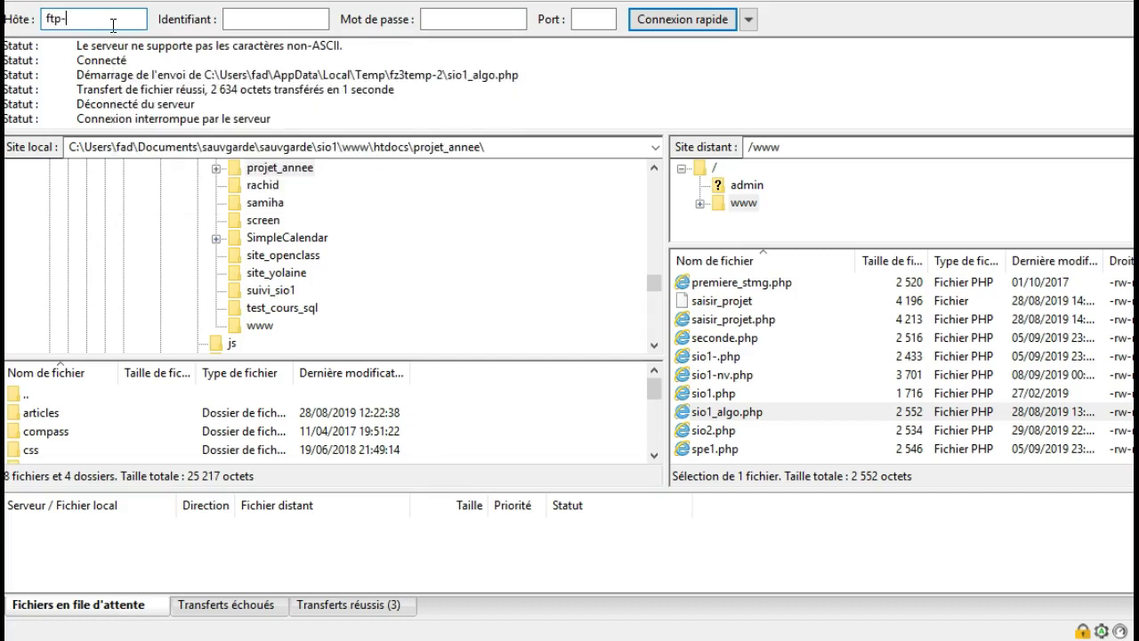
pyautogui.write('maths')
pyautogui.write('.alwa')
pyautogui.write('y')
pyautogui.write('s')
pyautogui.write('data')
pyautogui.write('.net')
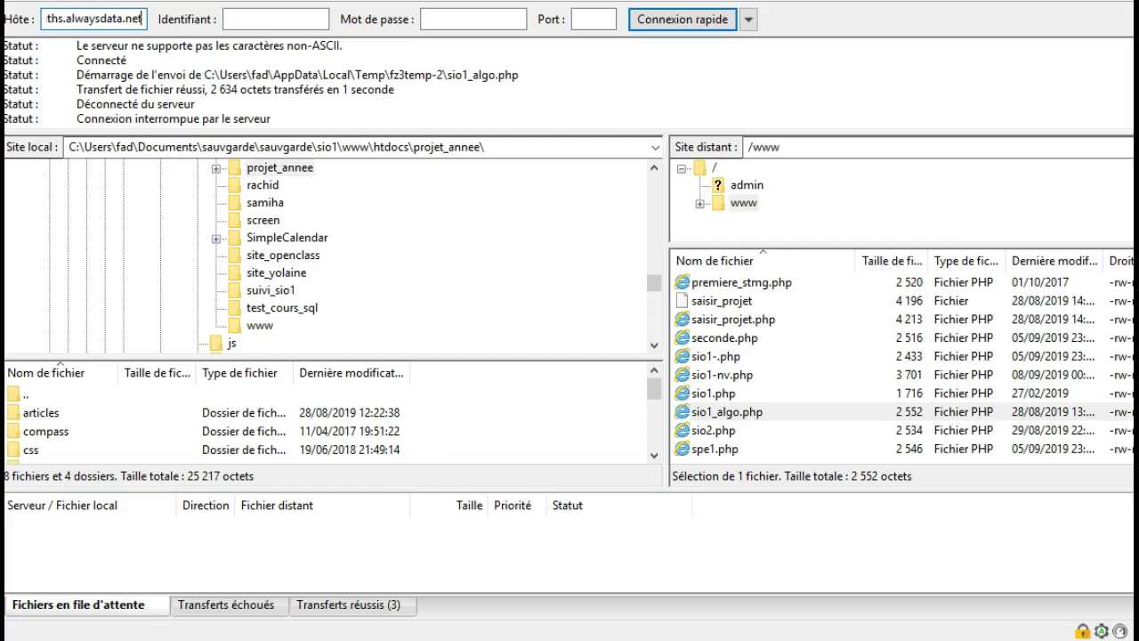
pyautogui.click(272, 18)
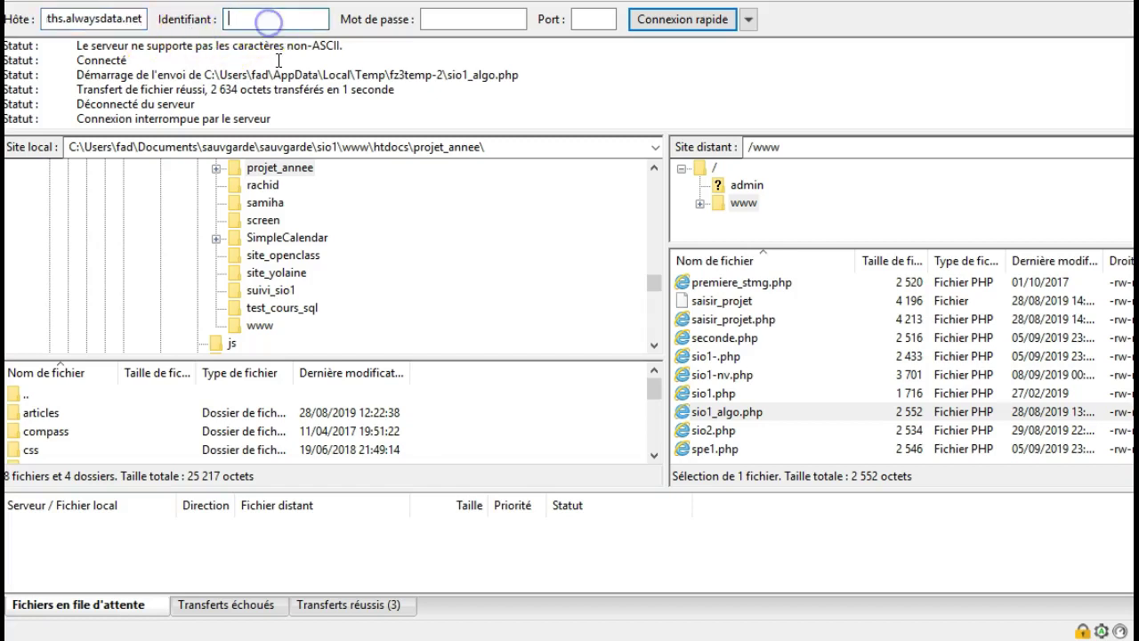
pyautogui.write('maths')
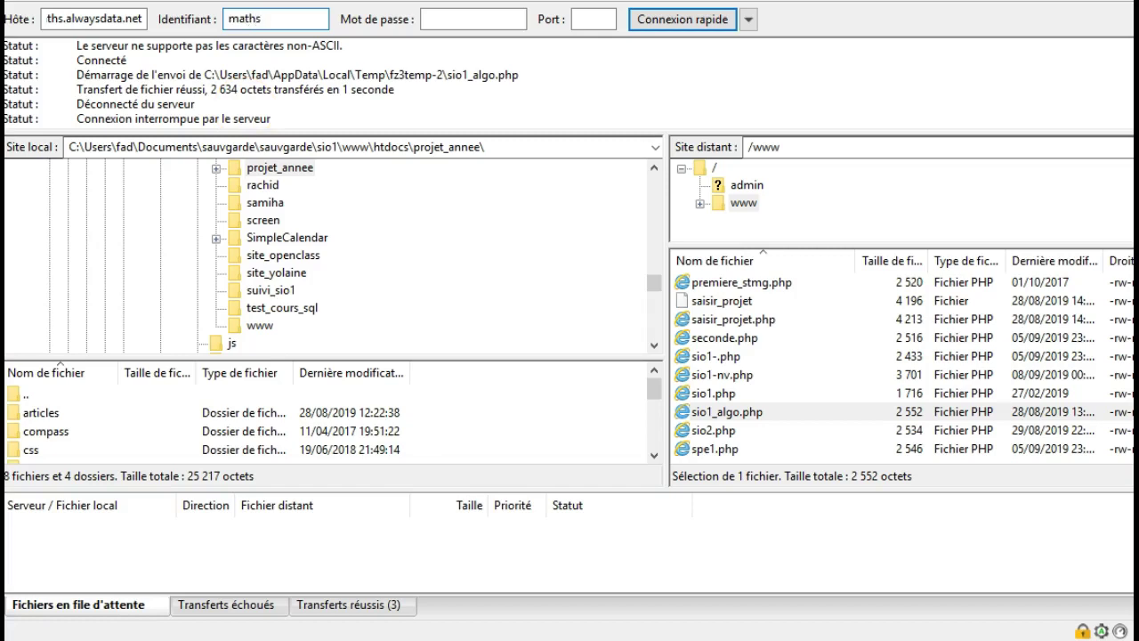
pyautogui.click(471, 19)
pyautogui.write('•••••••••')
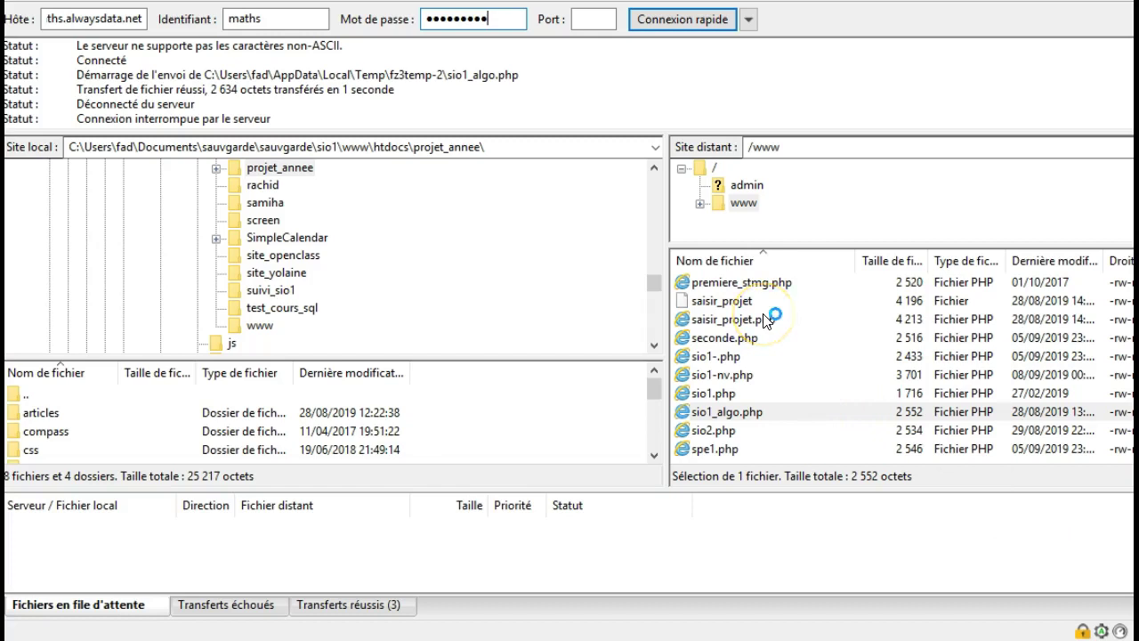
pyautogui.moveTo(657, 391); pyautogui.dragTo(656, 438)
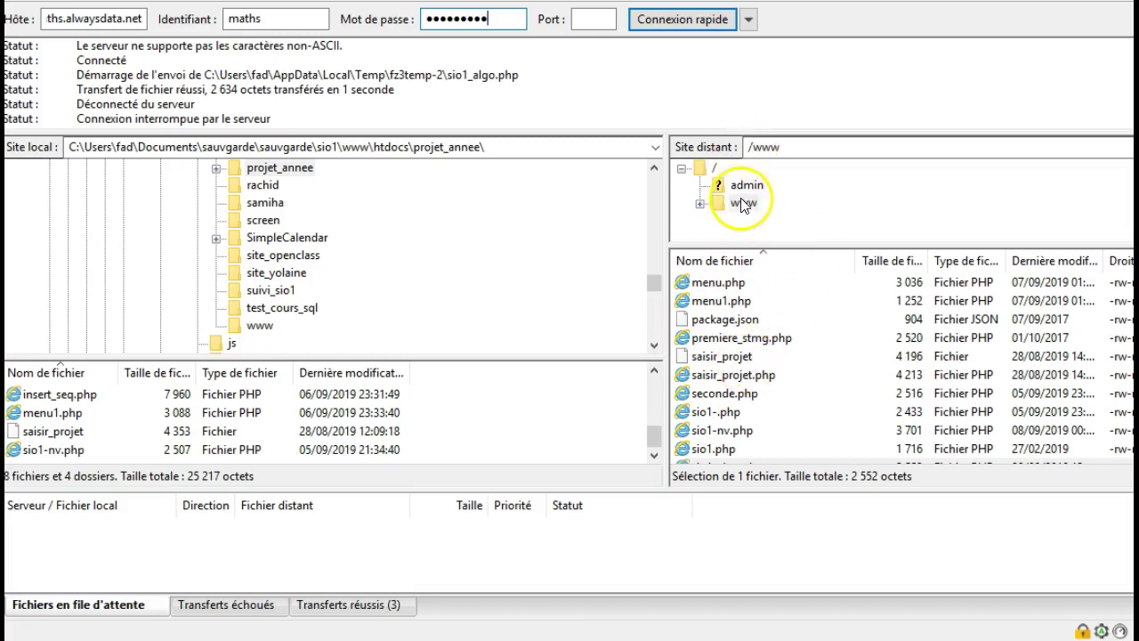
# Step: Open the remote sio1-.php with Afficher / Éditer in the text editor
pyautogui.click(770, 412)
pyautogui.rightClick(771, 412)
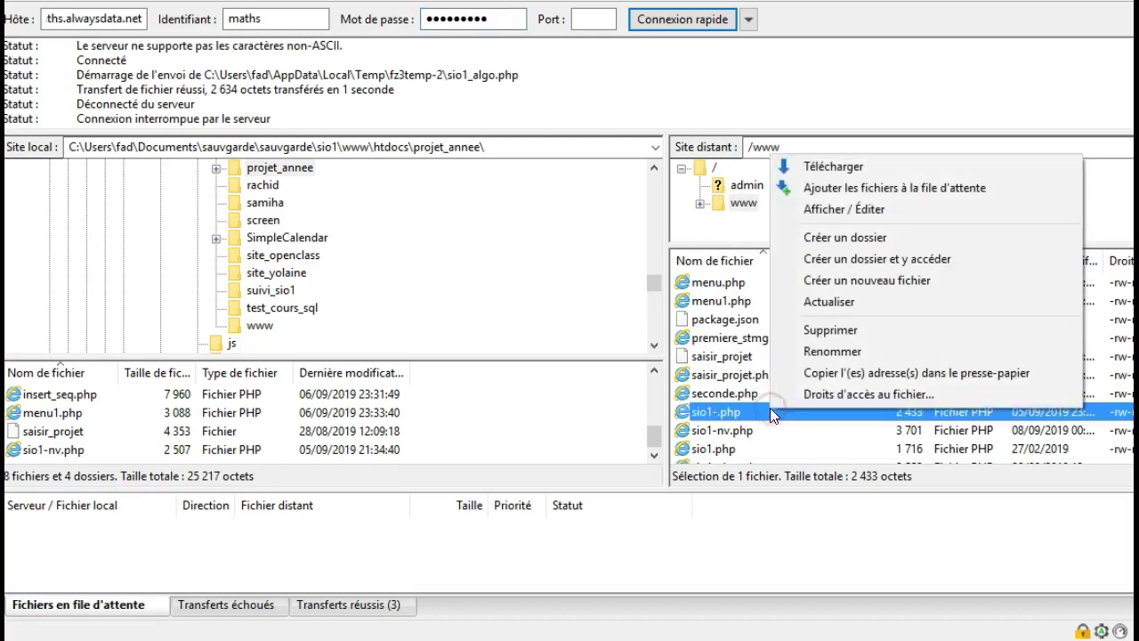
pyautogui.click(871, 214)
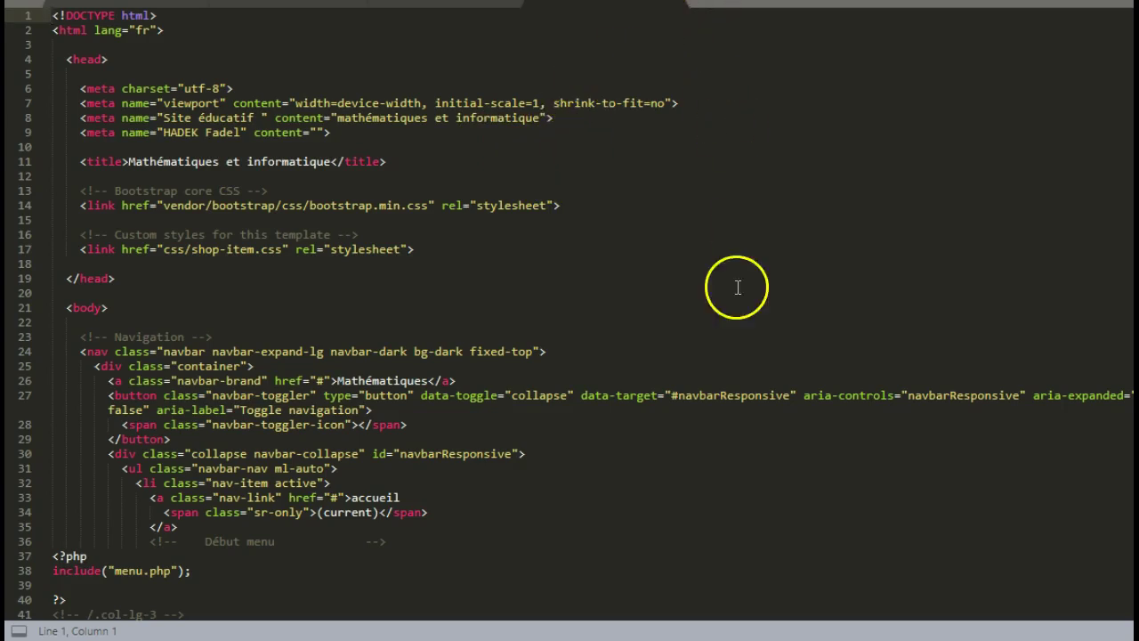
# Step: Leave Sublime Text and bring FileZilla back via its taskbar icon
pyautogui.moveTo(787, 640)
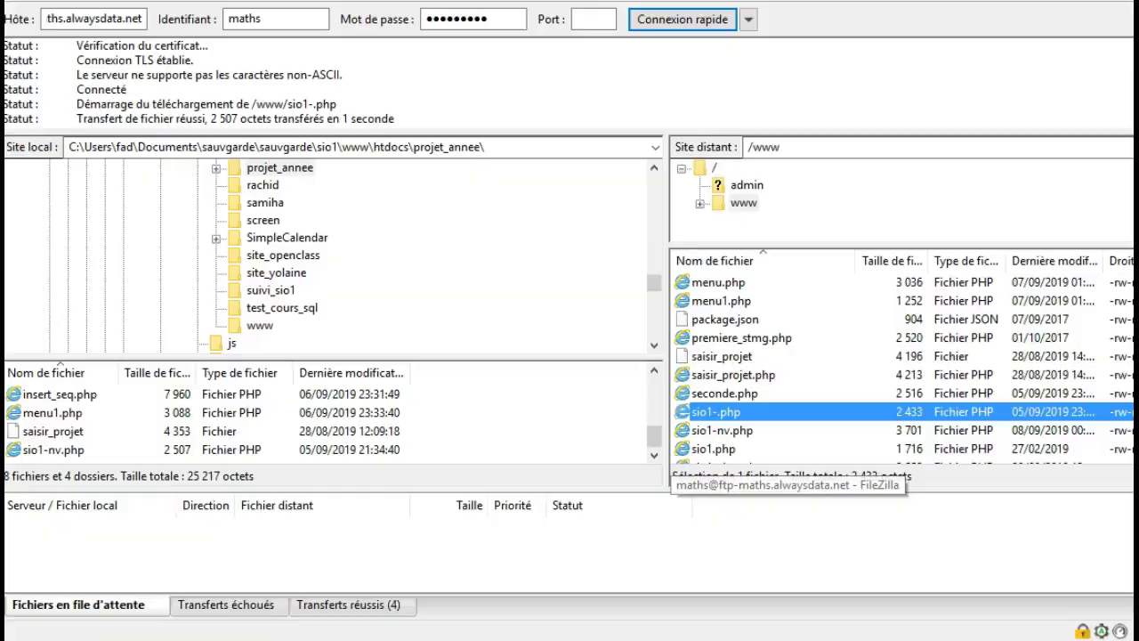
pyautogui.click(788, 640)
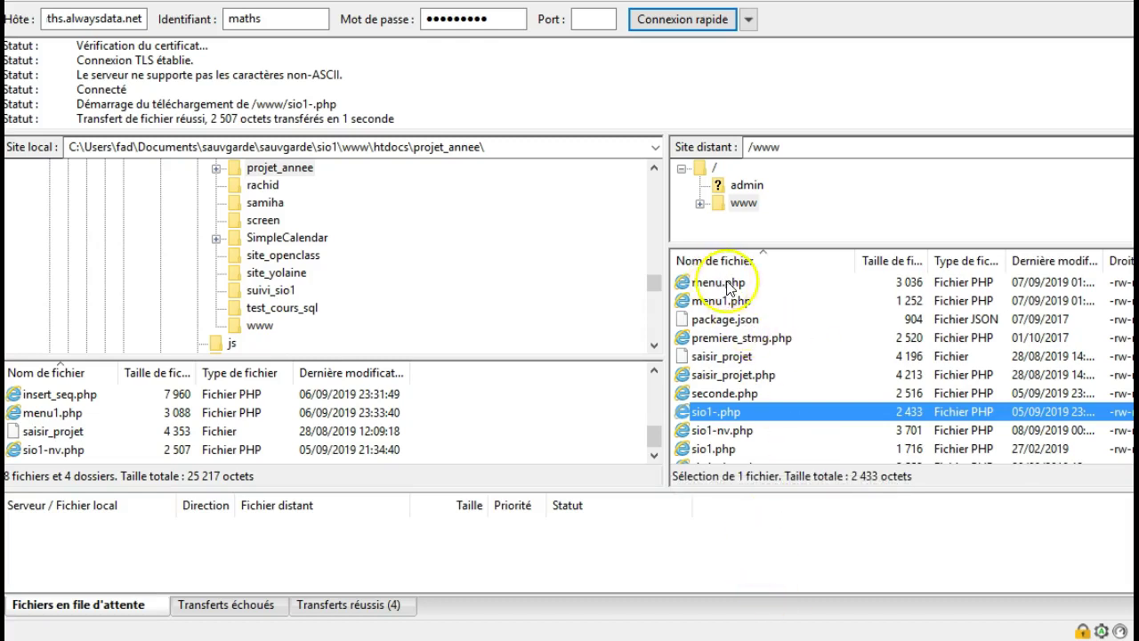
# Step: Browse the remote listing into the /www/algo folder
pyautogui.scroll(2, 799, 383)
pyautogui.scroll(1, 799, 383)
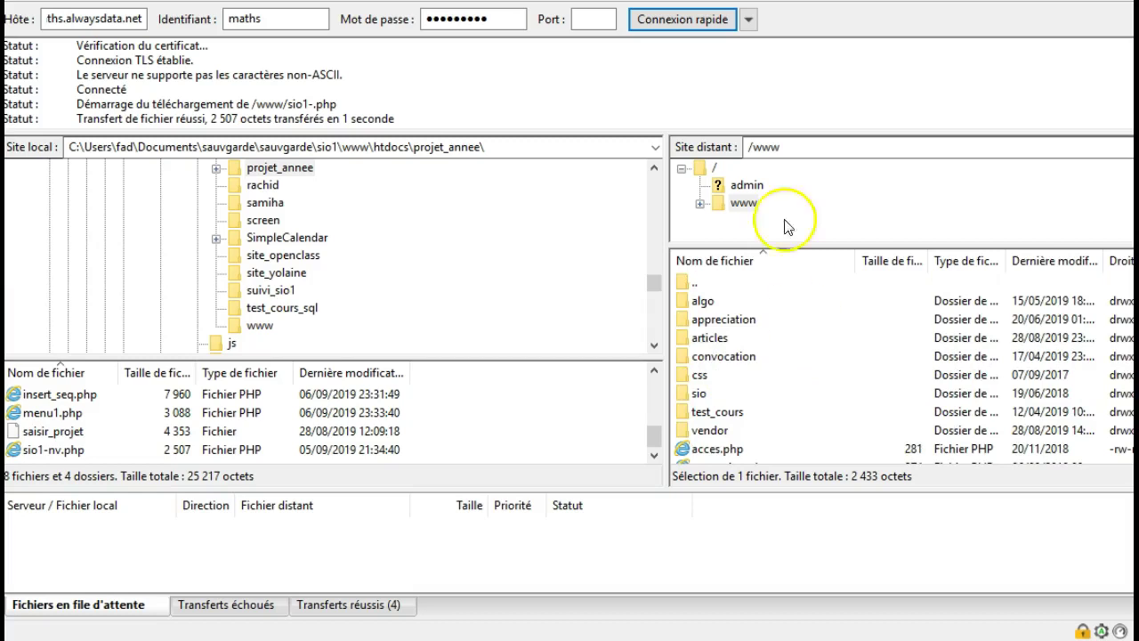
pyautogui.click(744, 205)
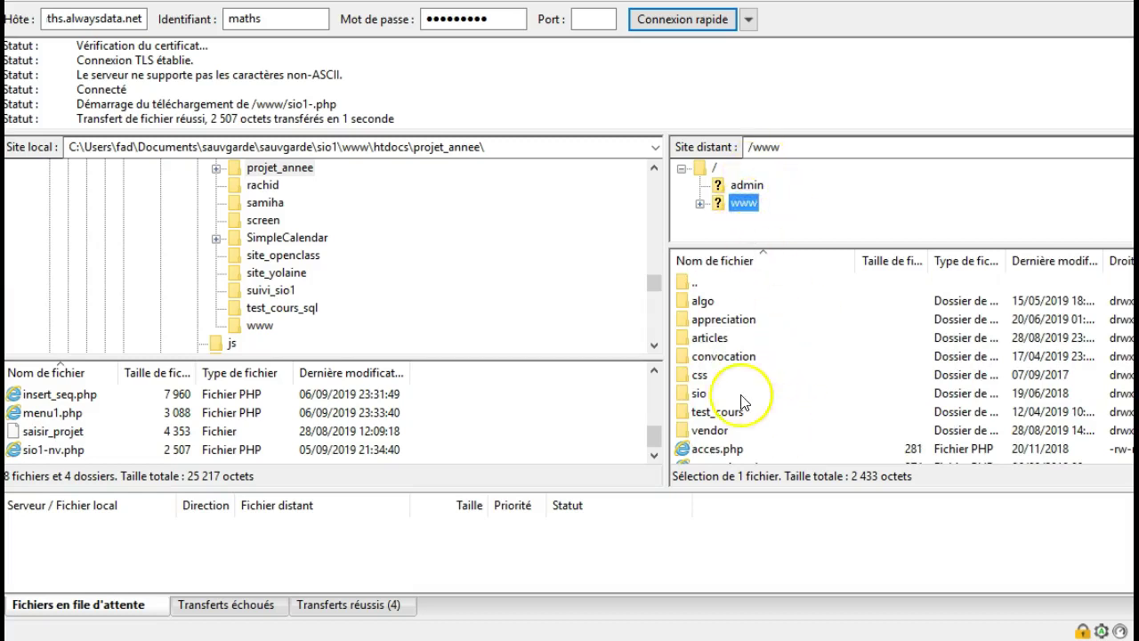
pyautogui.click(684, 303)
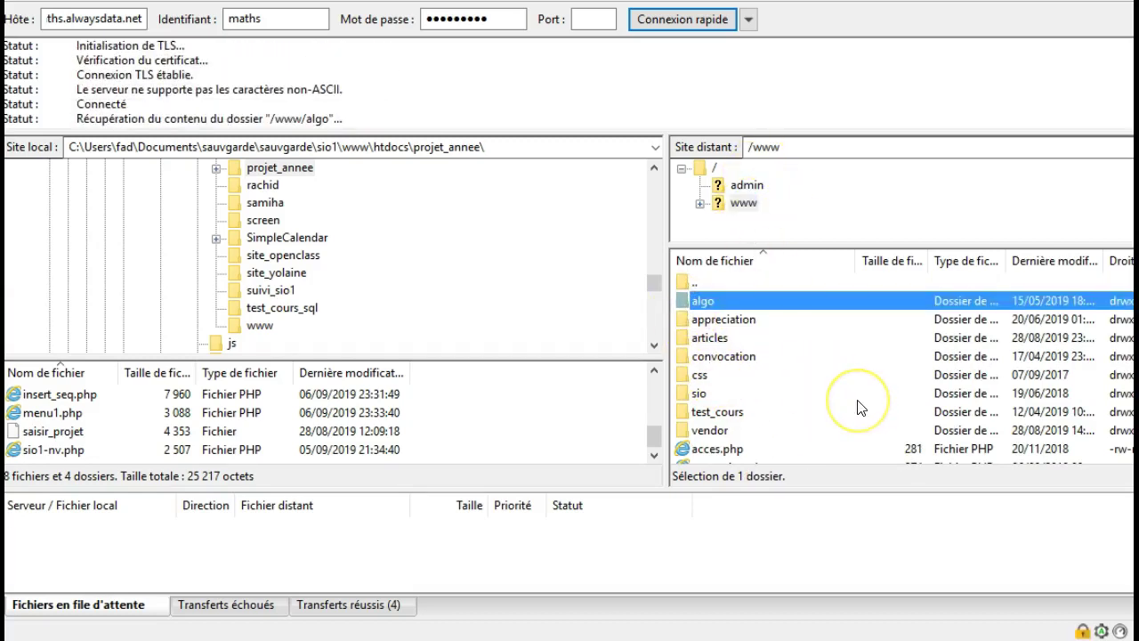
# Step: Create an empty remote file test.php there and open it with Afficher / Éditer
pyautogui.rightClick(713, 365)
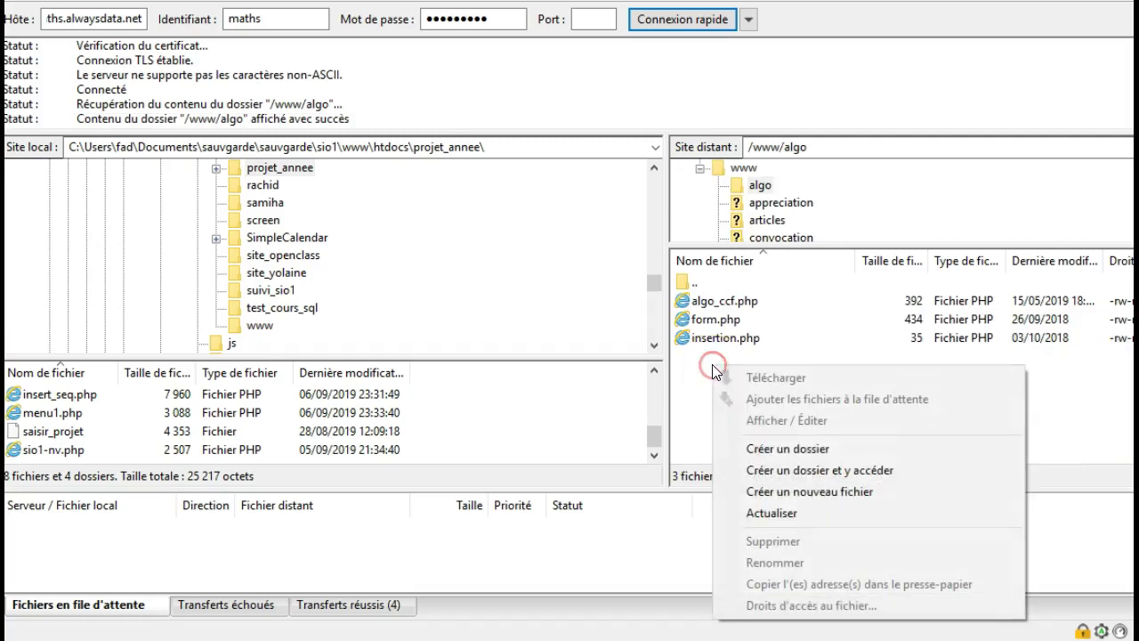
pyautogui.click(860, 496)
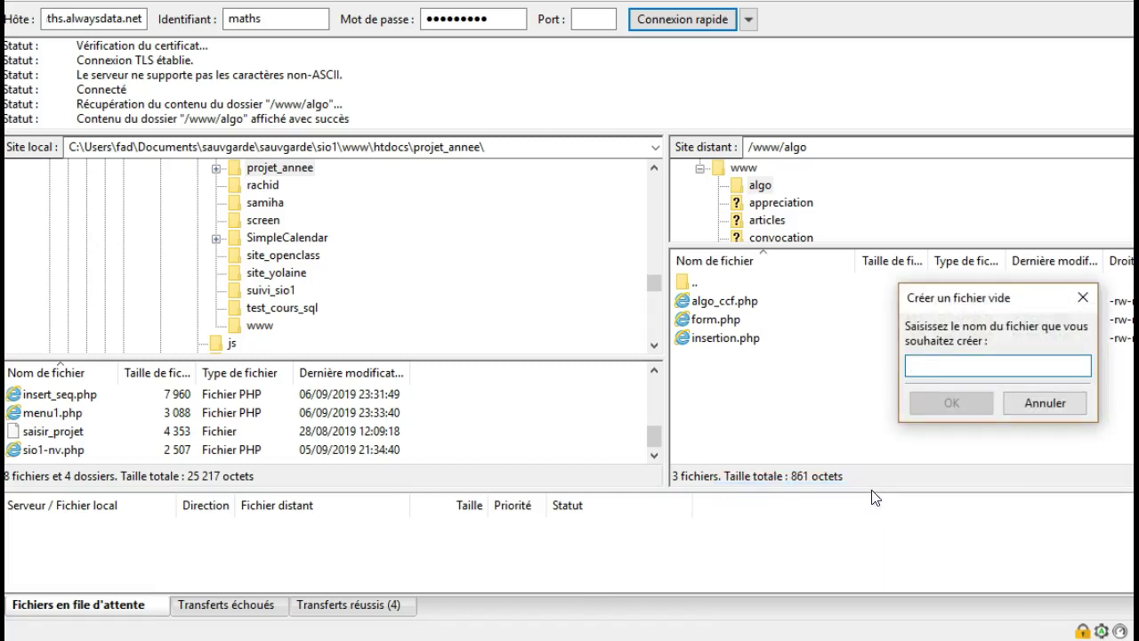
pyautogui.write('tes')
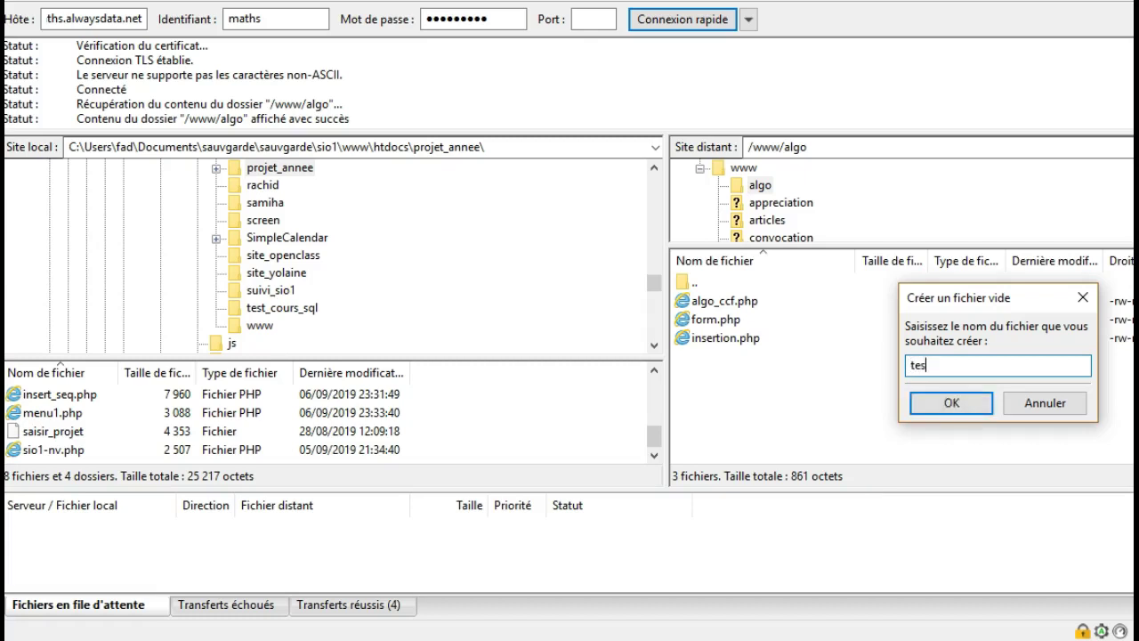
pyautogui.write('t.php')
pyautogui.click(961, 402)
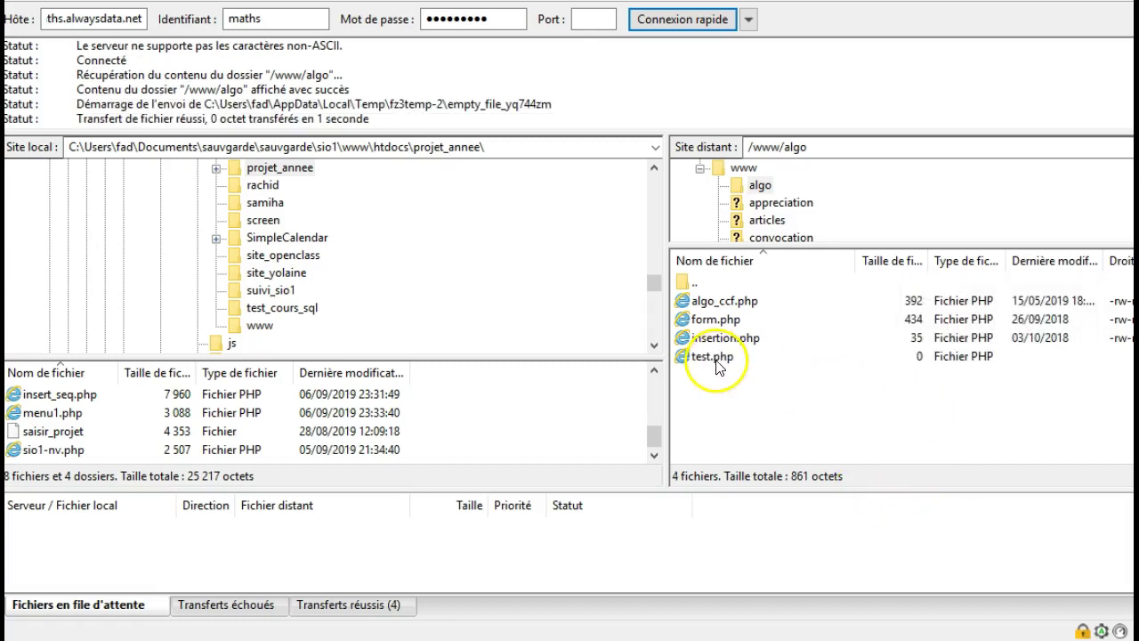
pyautogui.rightClick(716, 364)
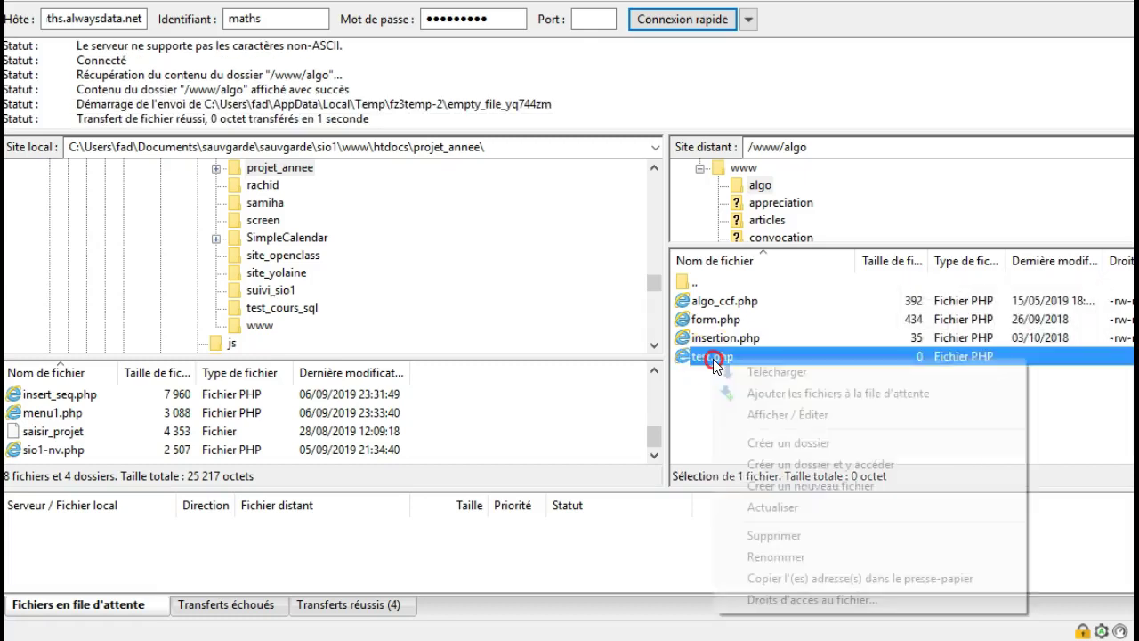
pyautogui.click(804, 415)
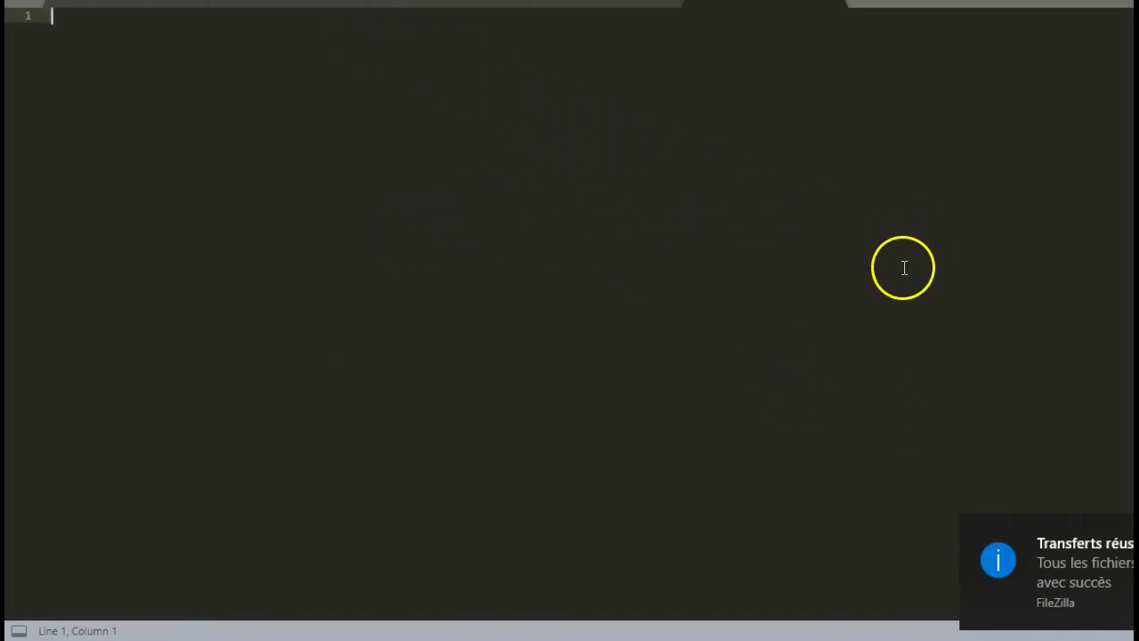
# Step: Write the opening <?php and closing ?> tags with blank lines between them
pyautogui.write('>')
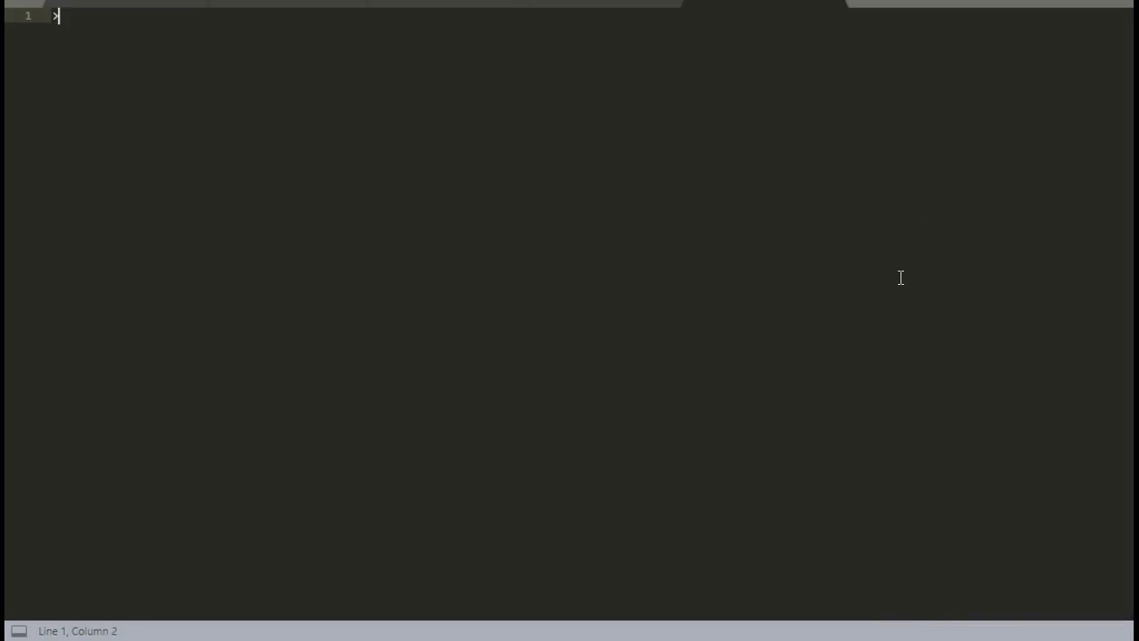
pyautogui.press('BackSpace')
pyautogui.write('<?php')
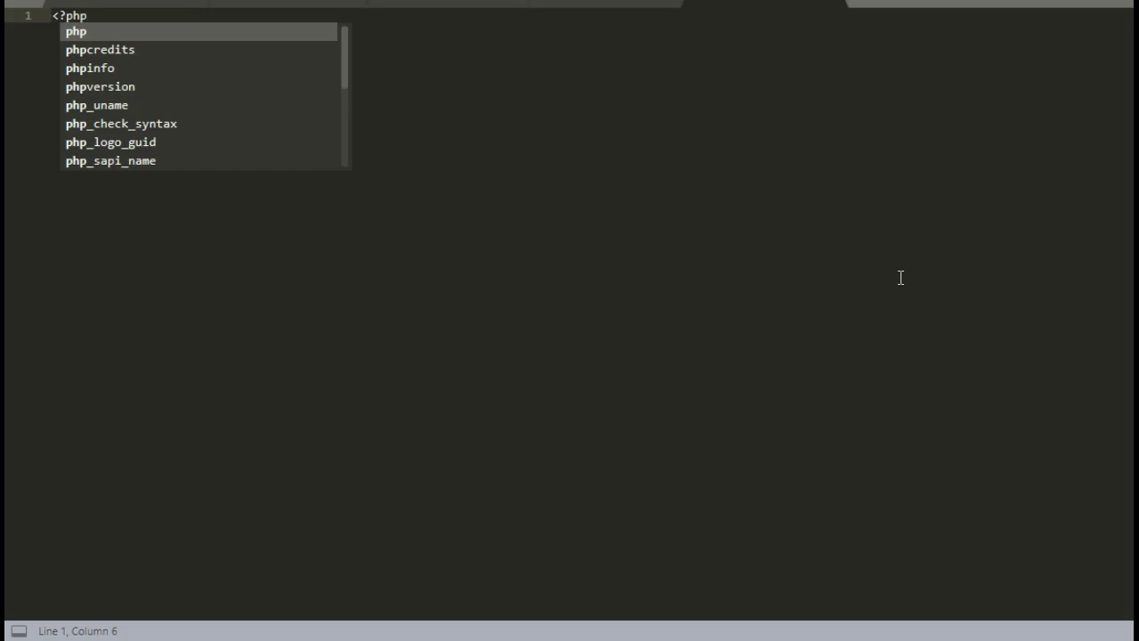
pyautogui.press('Escape')
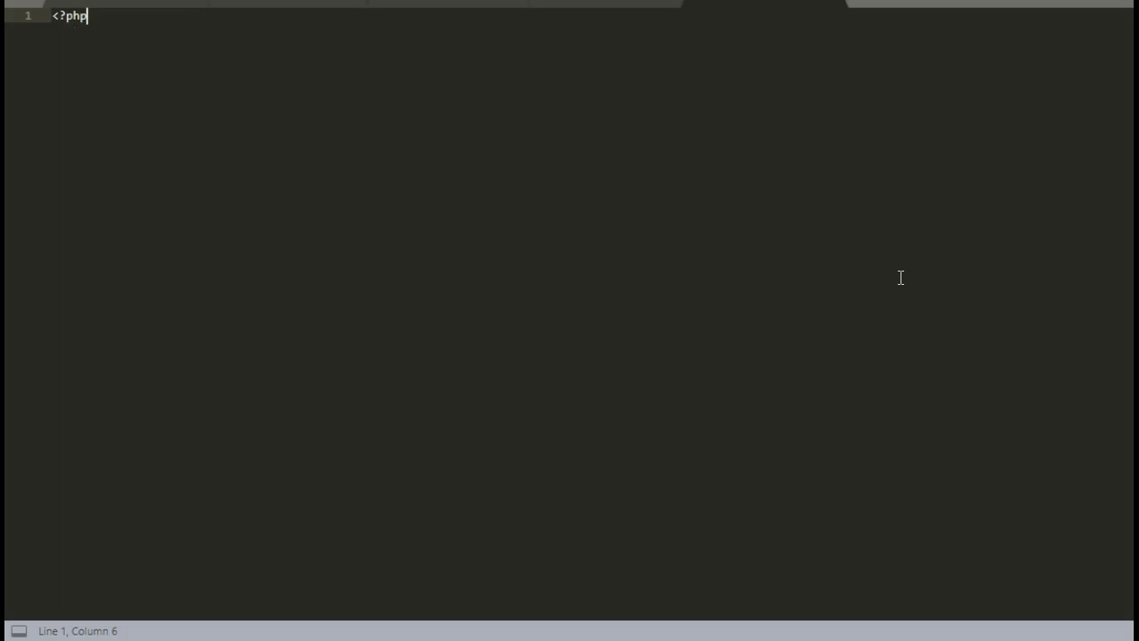
pyautogui.press('Return')
pyautogui.press('Return')
pyautogui.press('Return')
pyautogui.write('?>')
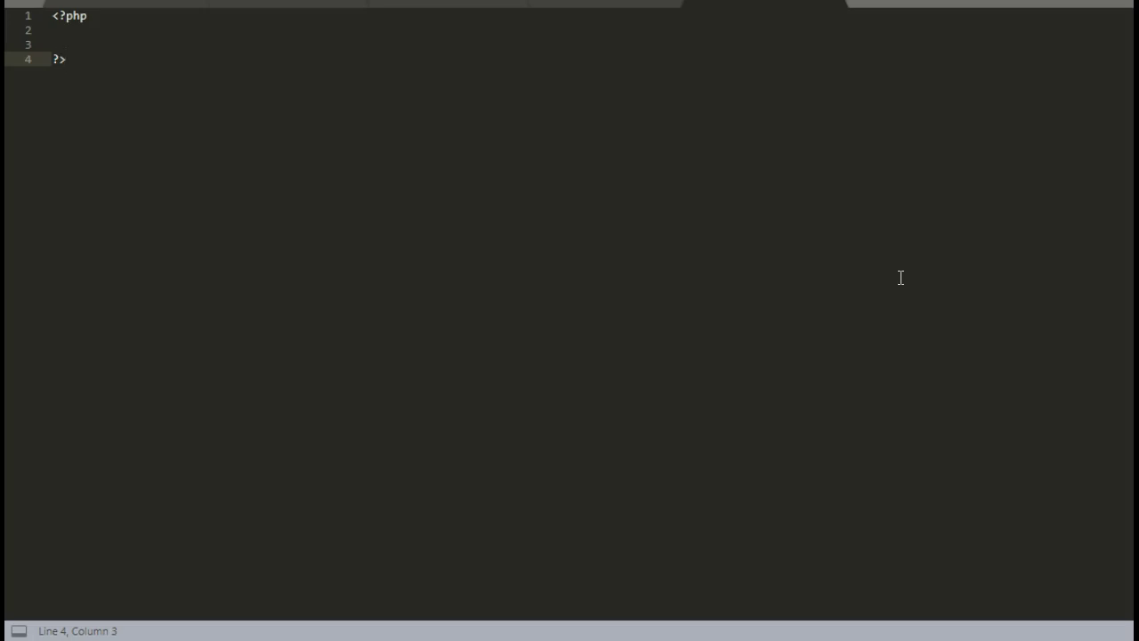
# Step: Add echo"bonjour le monde"; on line 2, fixing typos, and save test.php
pyautogui.click(87, 34)
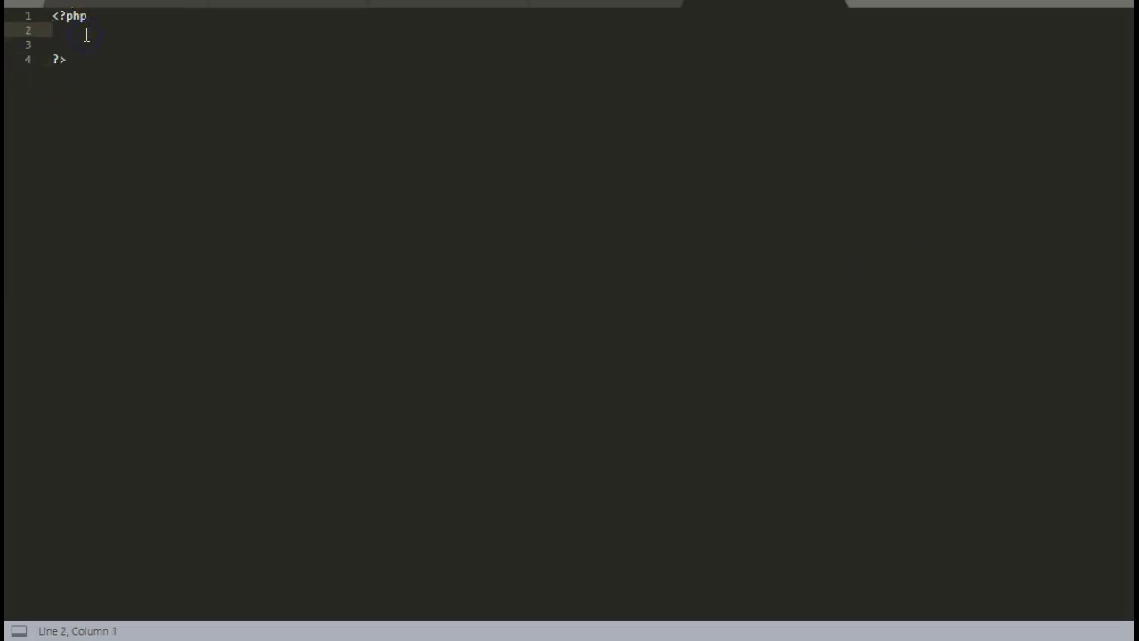
pyautogui.write('echo')
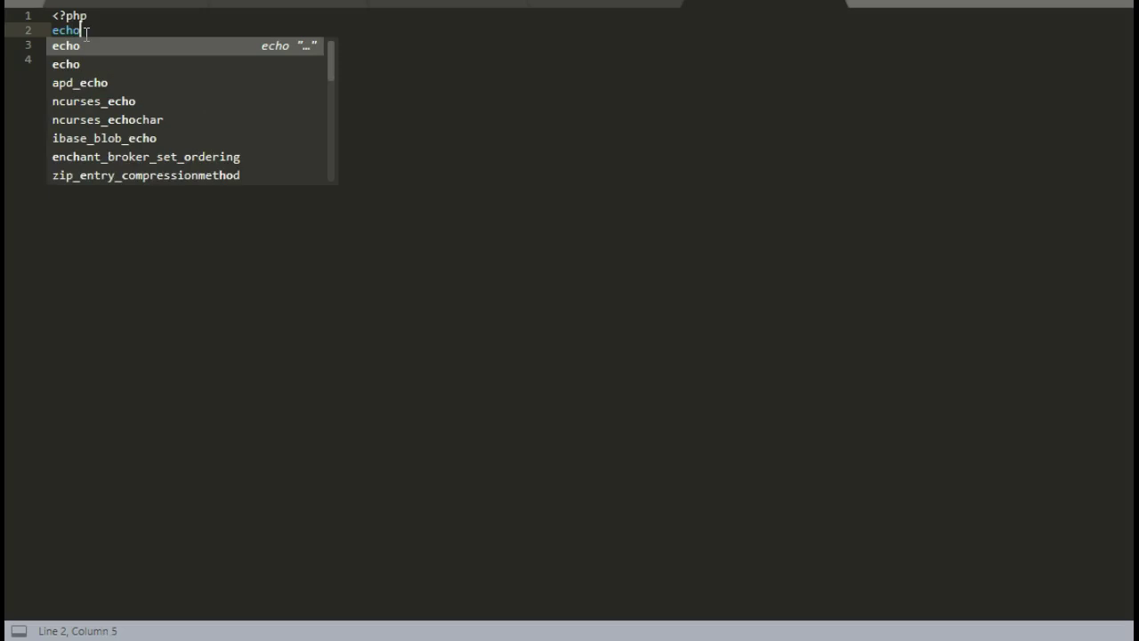
pyautogui.write('"')
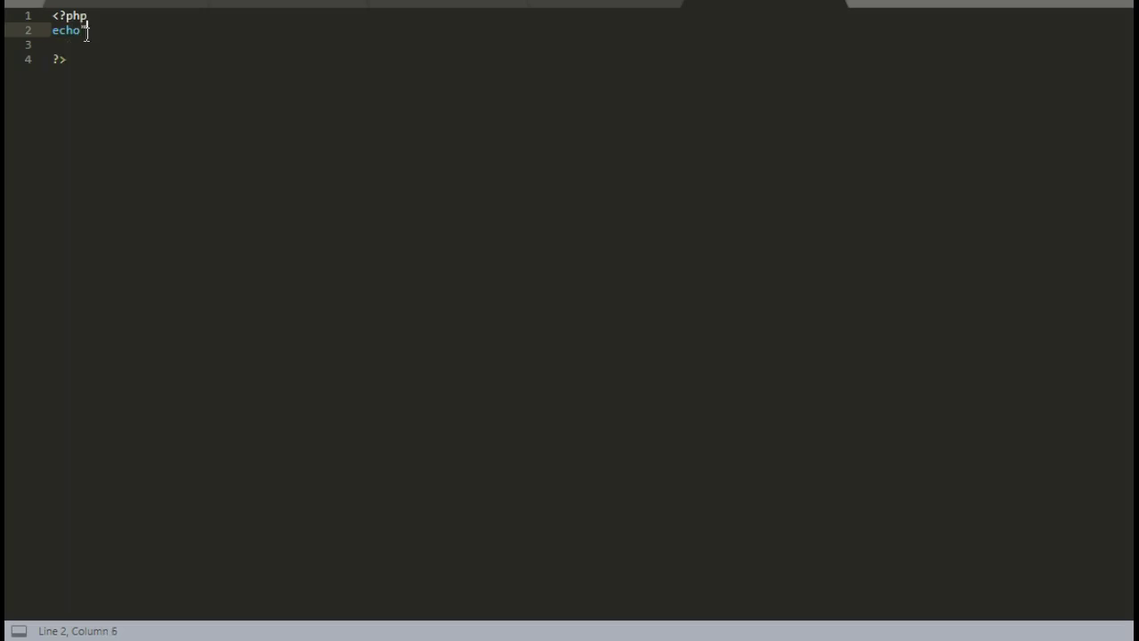
pyautogui.write('Je monde')
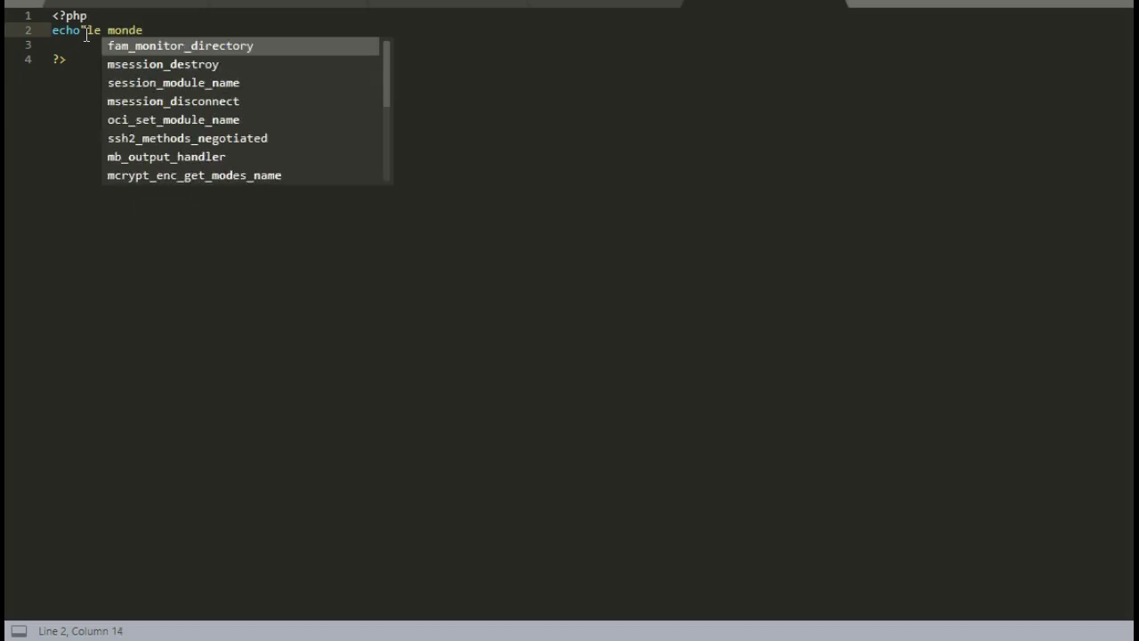
pyautogui.click(86, 32)
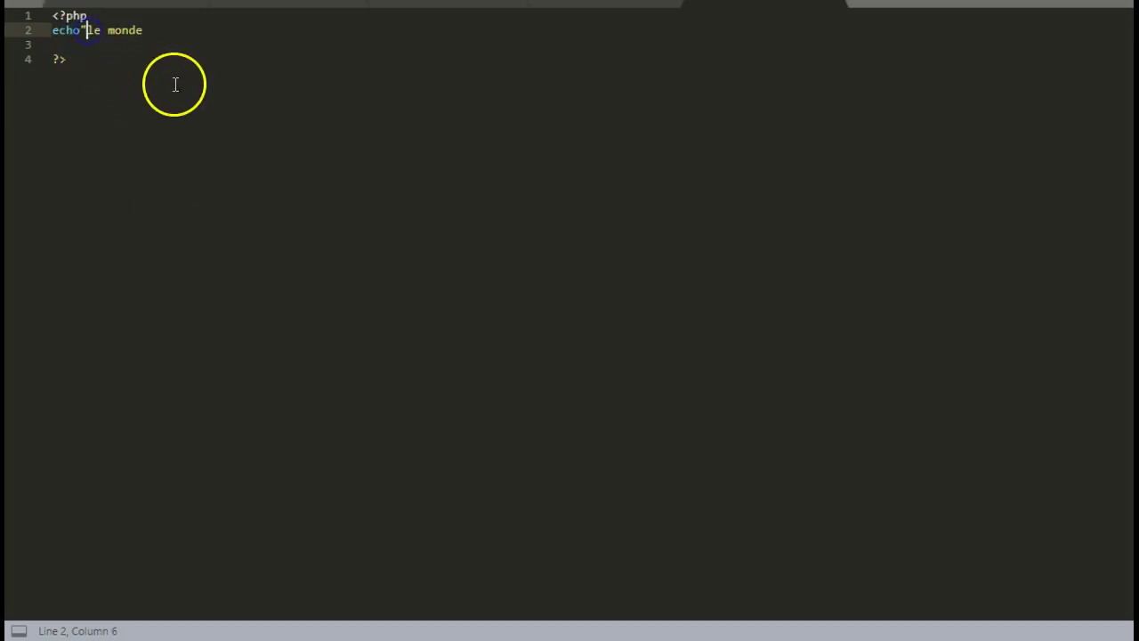
pyautogui.write('bonjour')
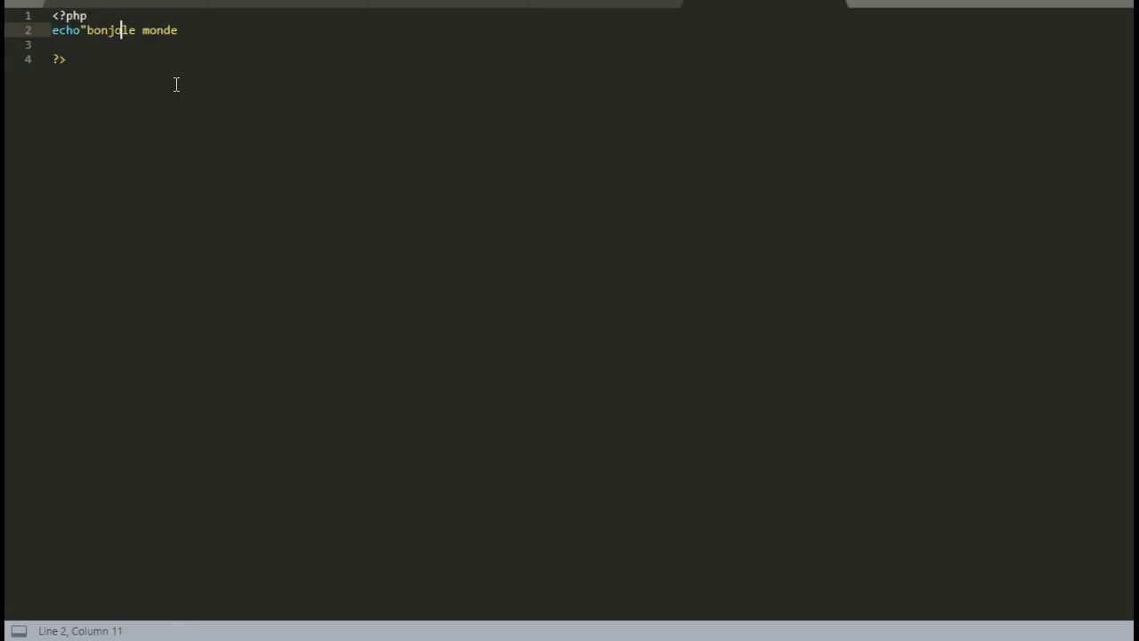
pyautogui.click(215, 30)
pyautogui.write('";')
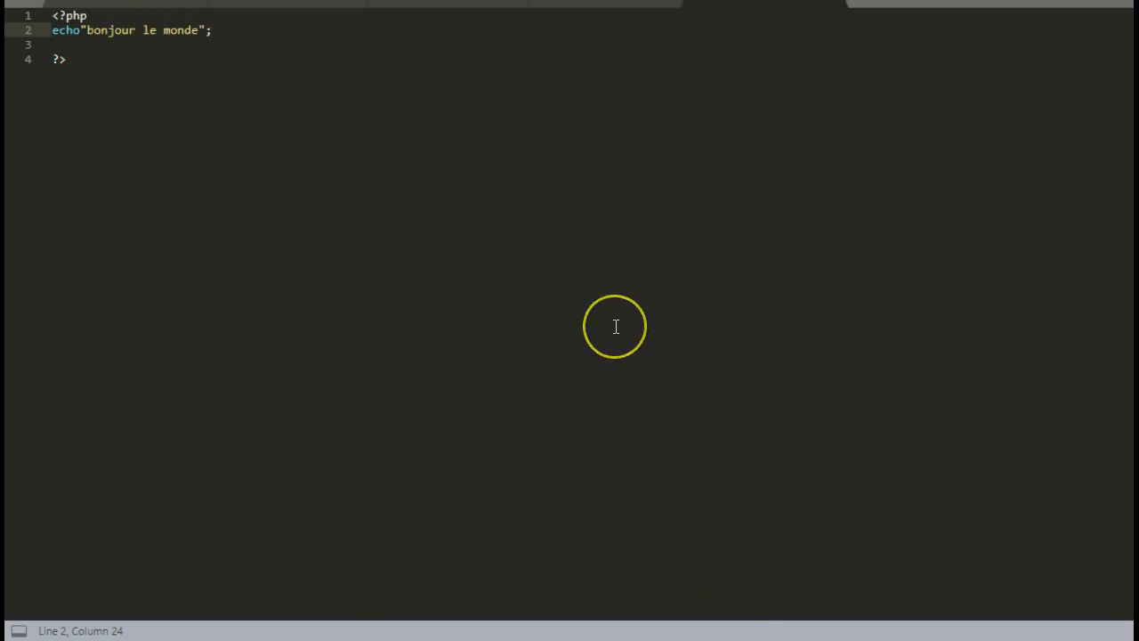
pyautogui.hotkey('ctrl', 's')
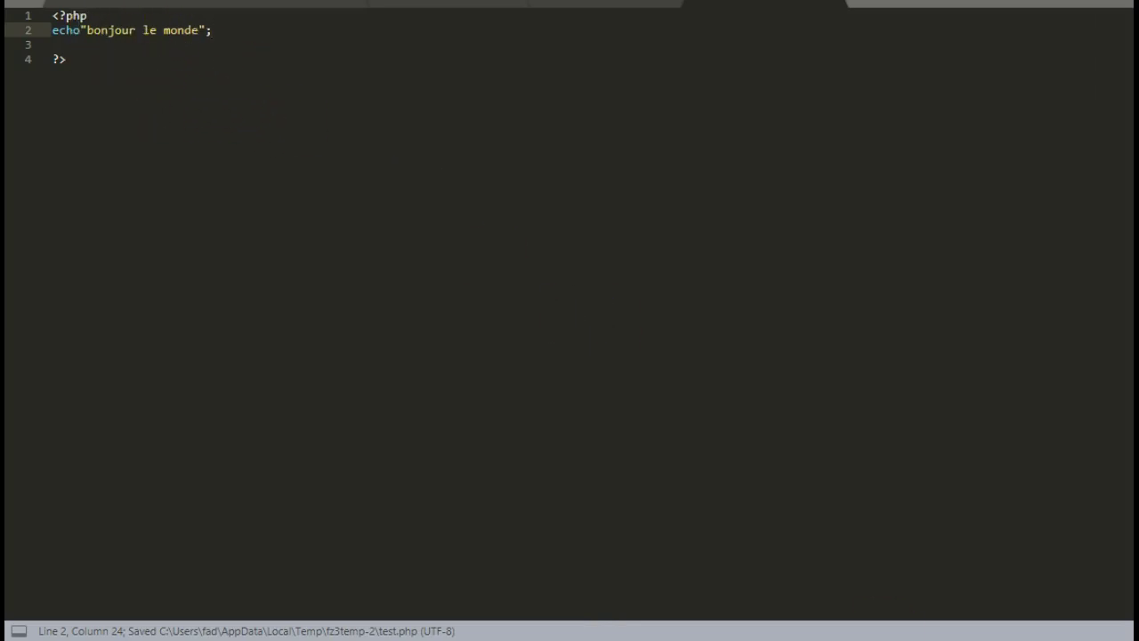
# Step: Confirm re-uploading the modified test.php to /www/algo, then switch to the browser
pyautogui.click(785, 578)
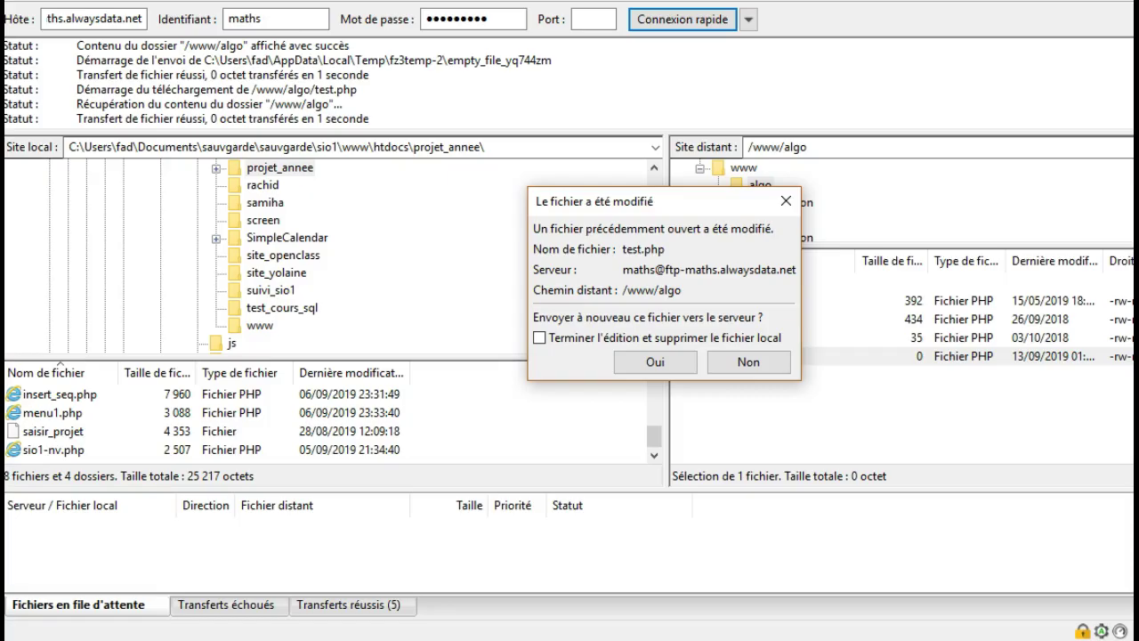
pyautogui.click(663, 360)
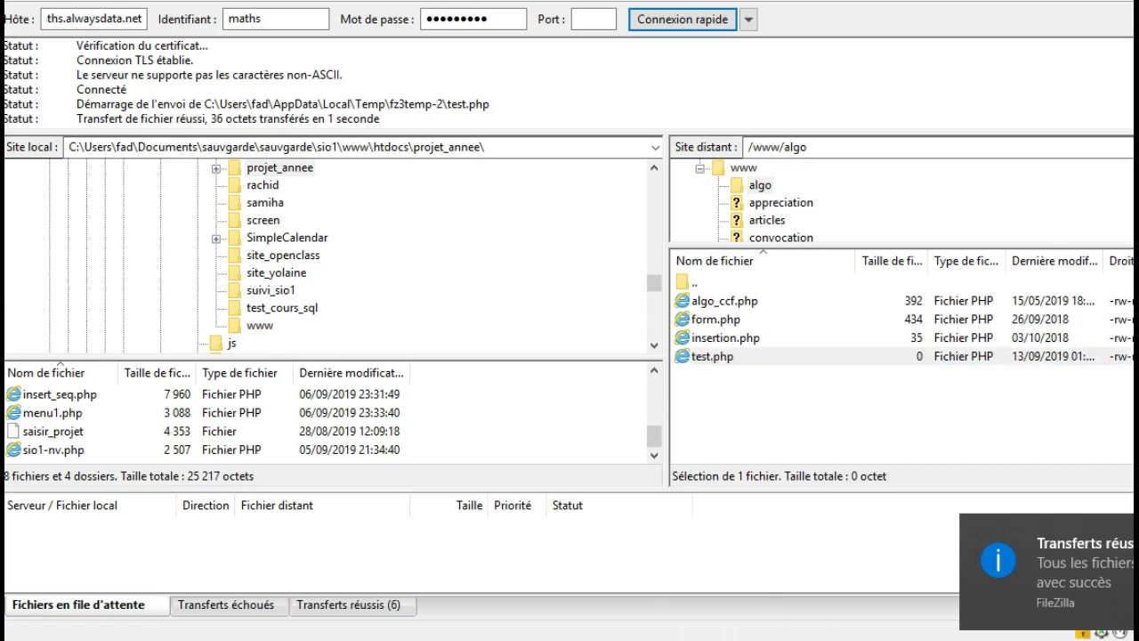
pyautogui.hotkey('alt', 'Tab')
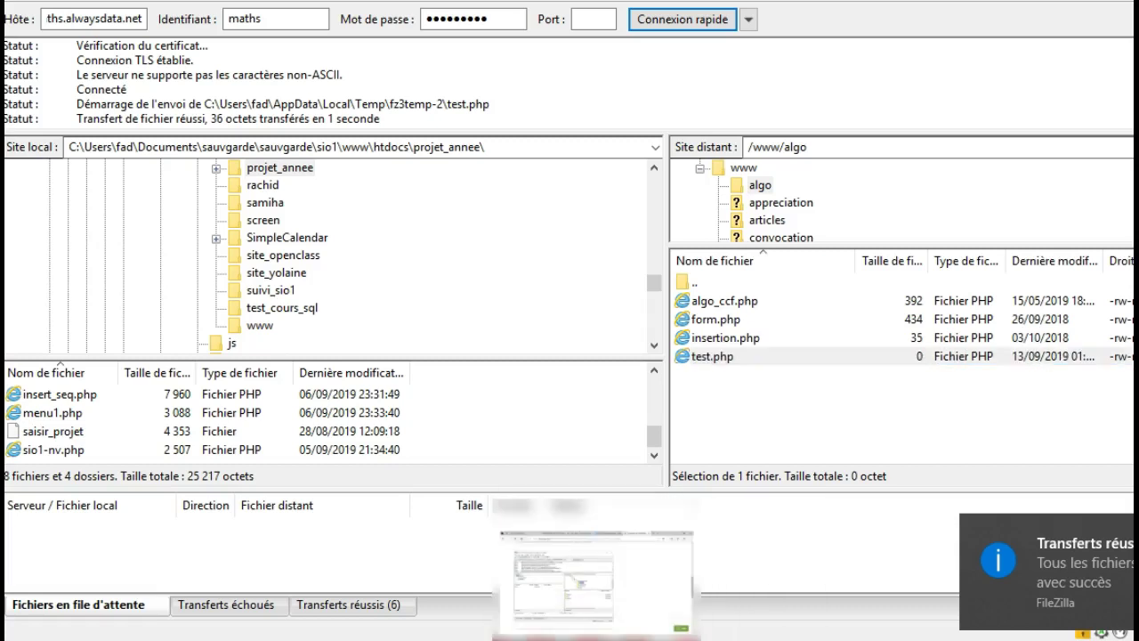